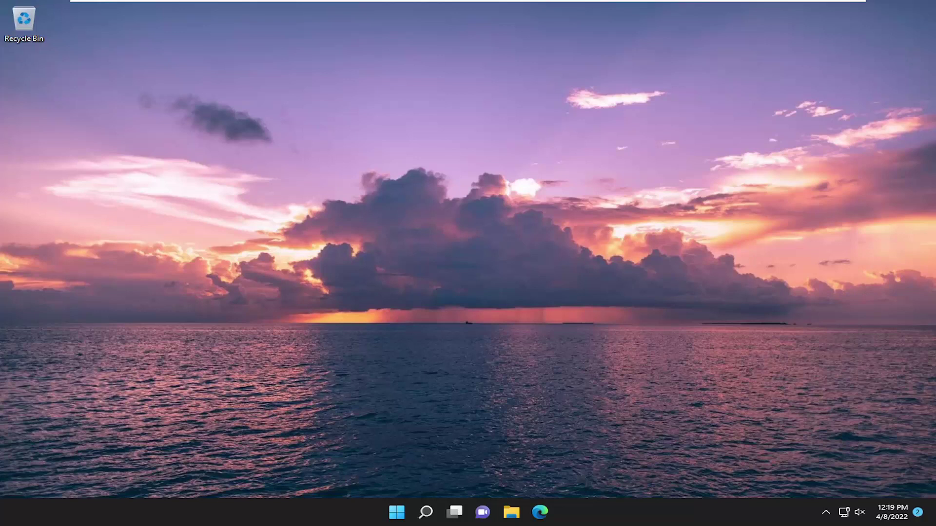
Step: Search for cmd and launch Command Prompt as administrator, approving the UAC prompt
{"action": "left_click", "coordinate": [424, 512]}
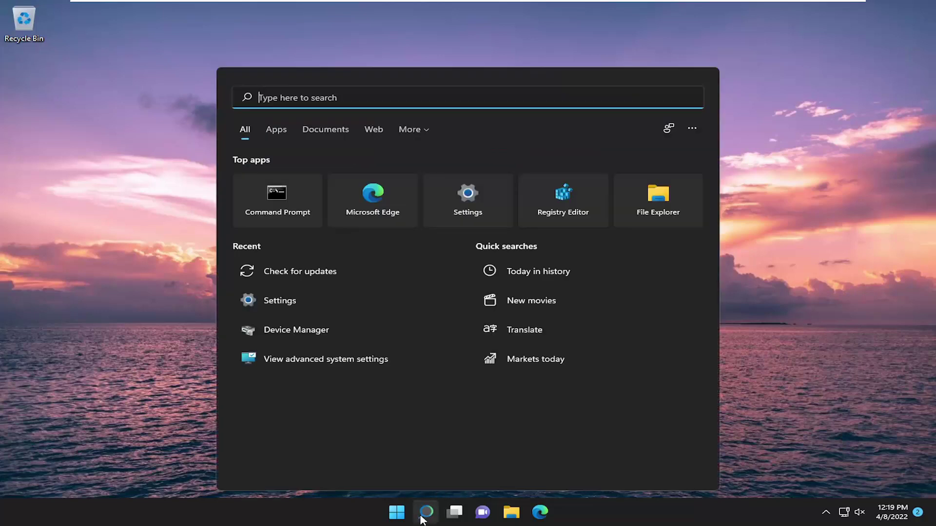
{"action": "type", "text": "cmd"}
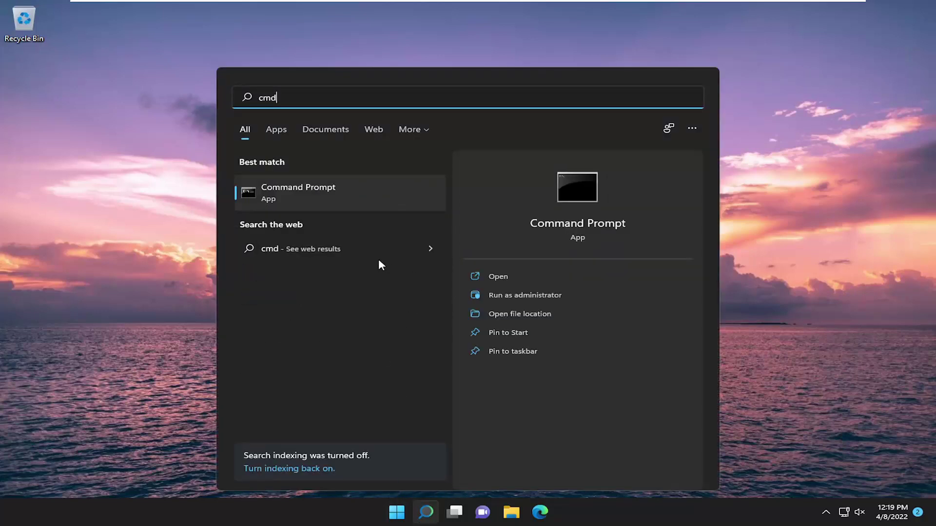
{"action": "right_click", "coordinate": [304, 190]}
{"action": "left_click", "coordinate": [328, 204]}
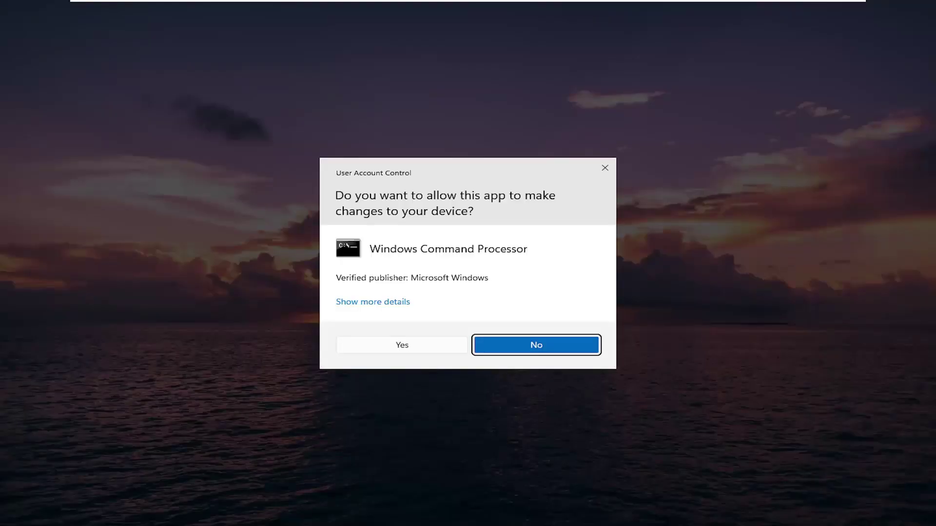
{"action": "left_click", "coordinate": [446, 347]}
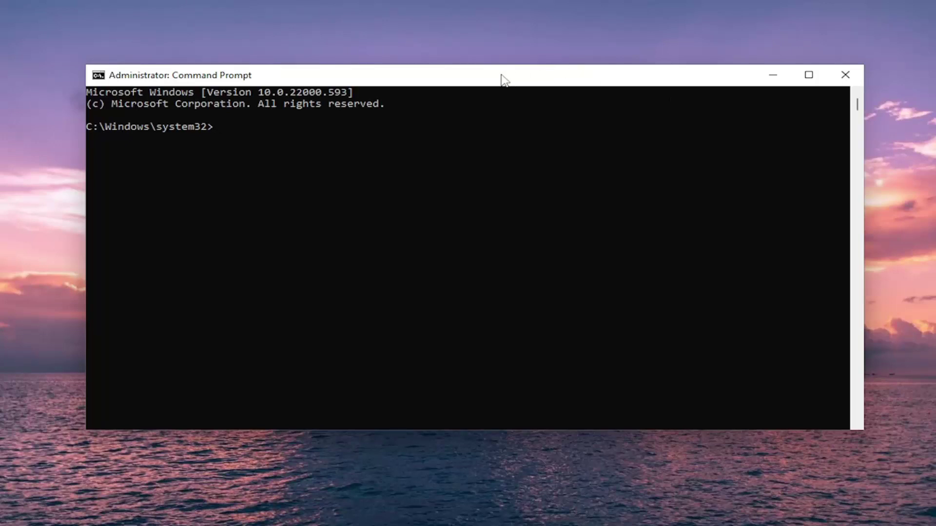
Step: Paste and run cd %windir%\system32\config to enter the registry config folder
{"action": "right_click", "coordinate": [563, 76]}
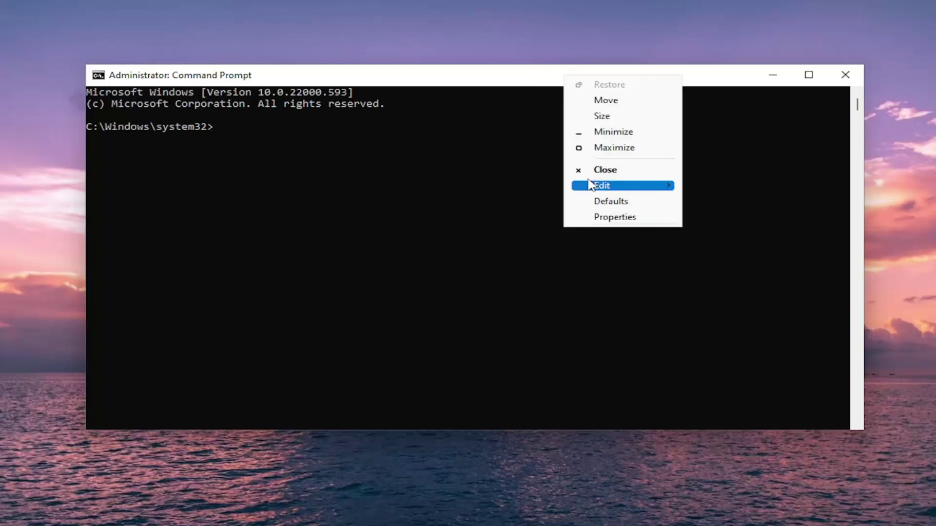
{"action": "mouse_move", "coordinate": [622, 185]}
{"action": "left_click", "coordinate": [724, 218]}
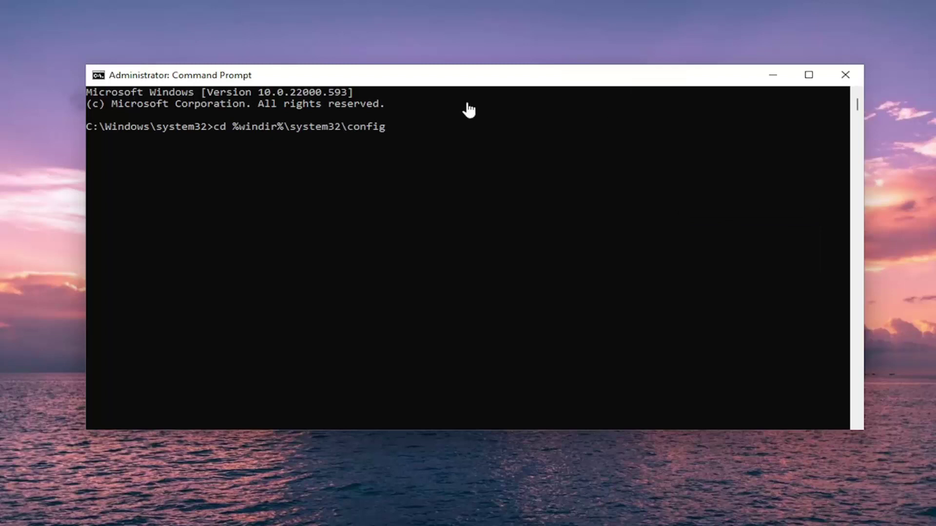
{"action": "key", "text": "Return"}
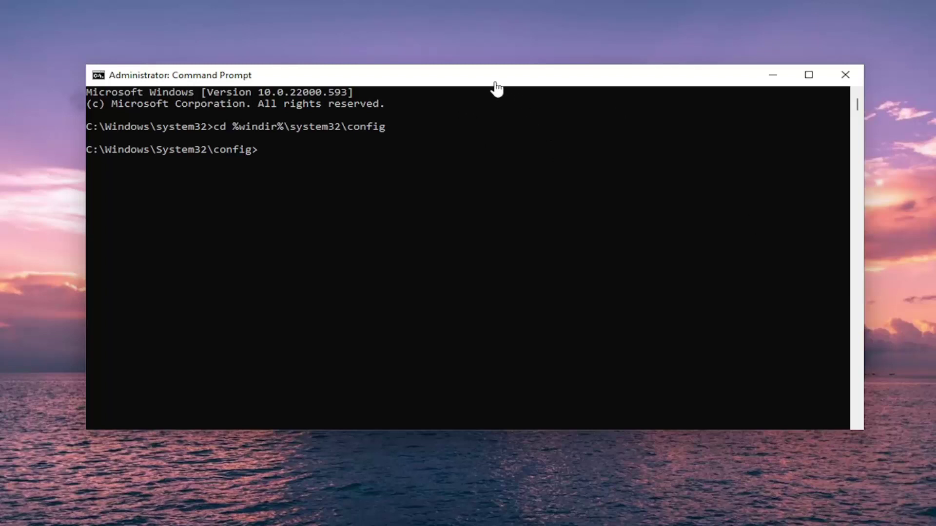
Step: Paste and run ren system system.001, which fails because the file is in use
{"action": "right_click", "coordinate": [456, 75]}
{"action": "mouse_move", "coordinate": [515, 185]}
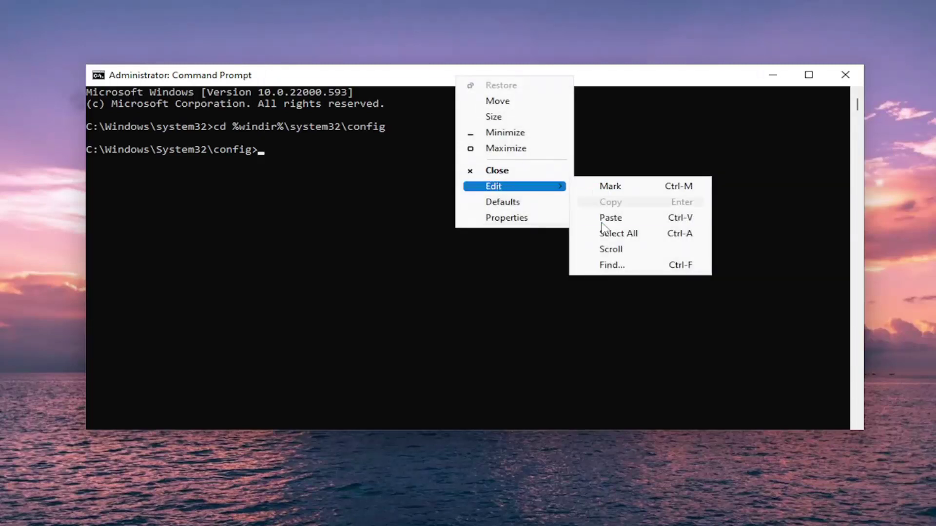
{"action": "left_click", "coordinate": [602, 220]}
{"action": "key", "text": "Return"}
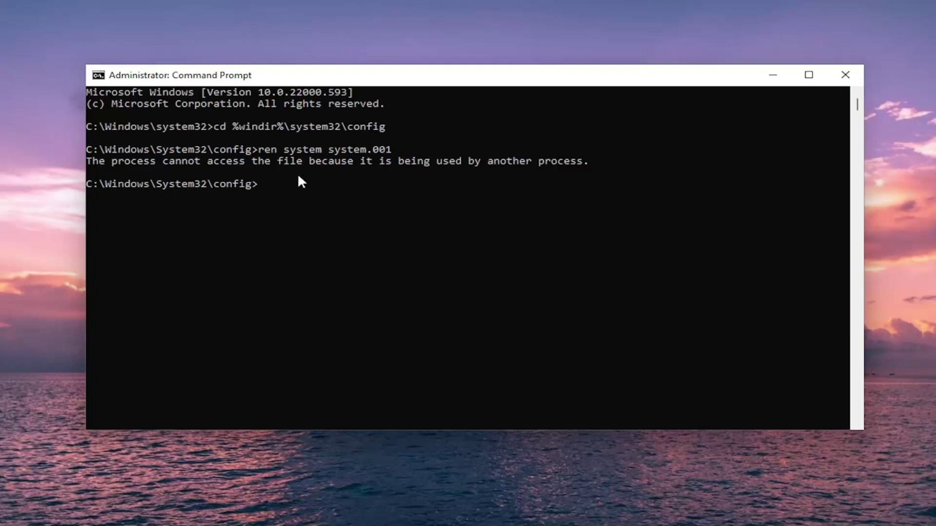
Step: Paste and run ren software software.001, which also fails because the file is in use
{"action": "right_click", "coordinate": [488, 76]}
{"action": "mouse_move", "coordinate": [547, 188]}
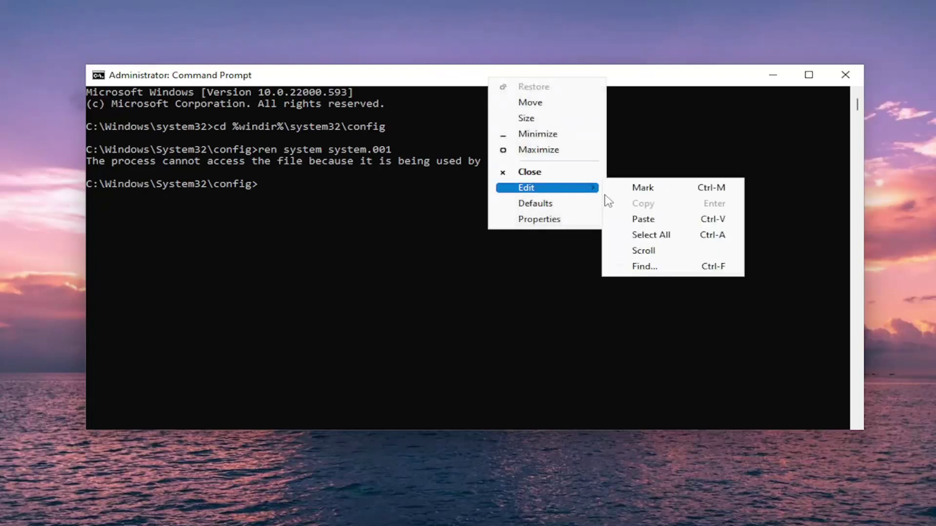
{"action": "left_click", "coordinate": [636, 217]}
{"action": "key", "text": "Return"}
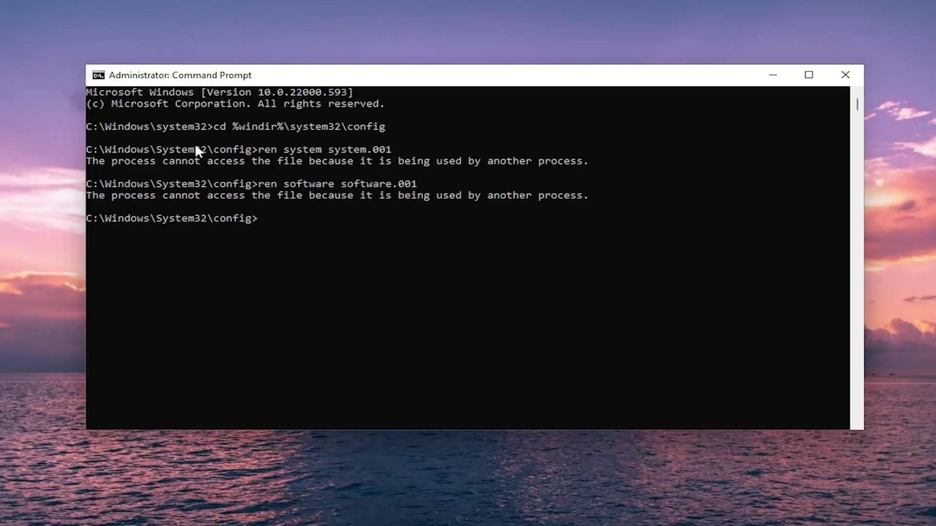
Step: Start a text selection inside the Command Prompt console
{"action": "left_click", "coordinate": [190, 207]}
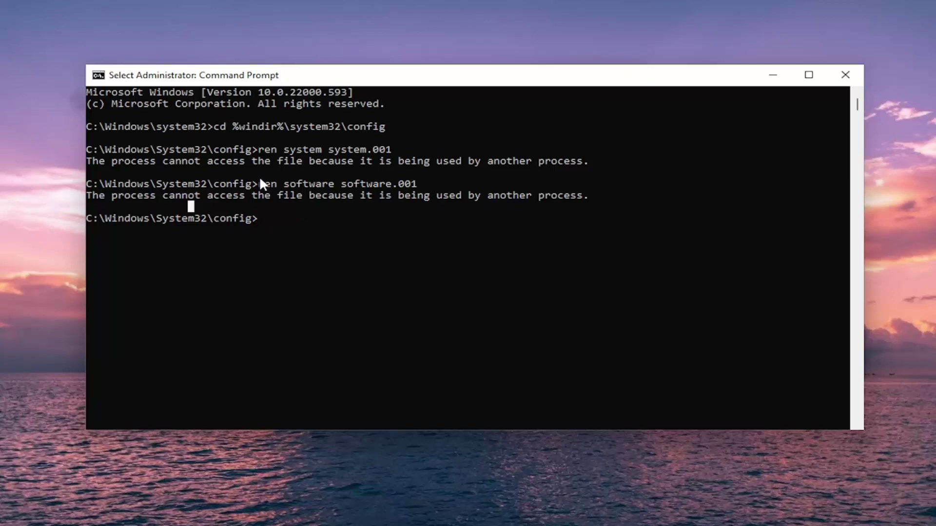